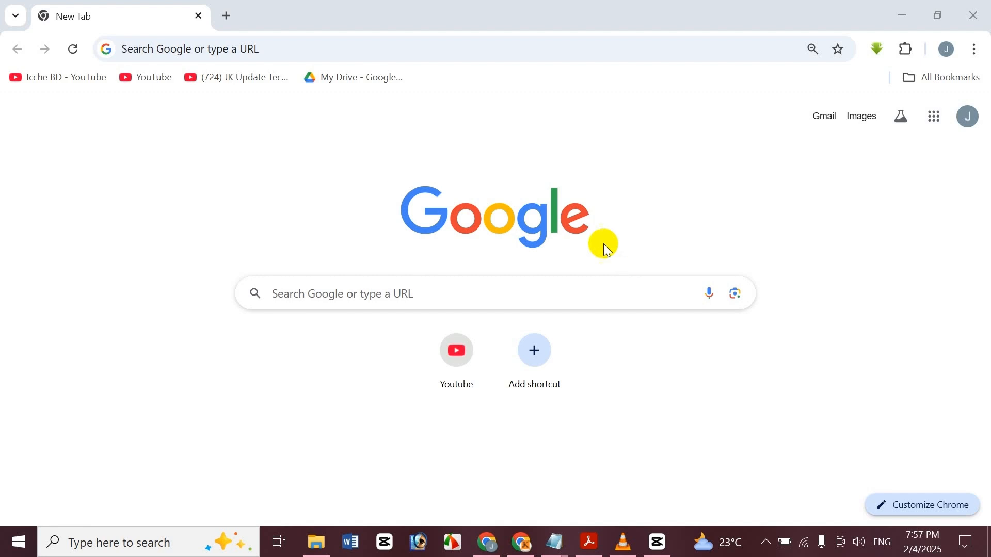
Load the WordPress admin login page at hbonline.xyz/wp-admin
{"action": "left_click", "coordinate": [387, 50]}
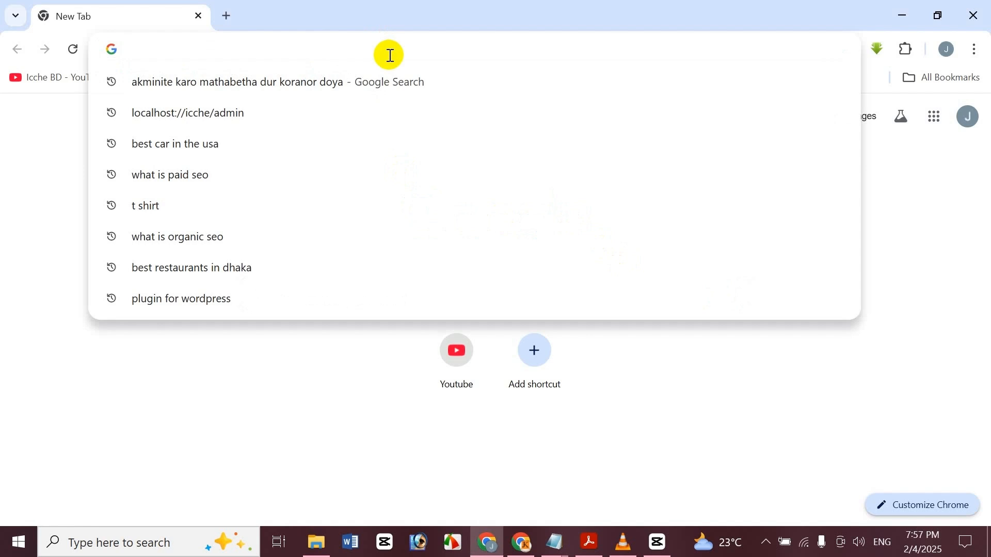
{"action": "type", "text": "hbonline.xyz/admin"}
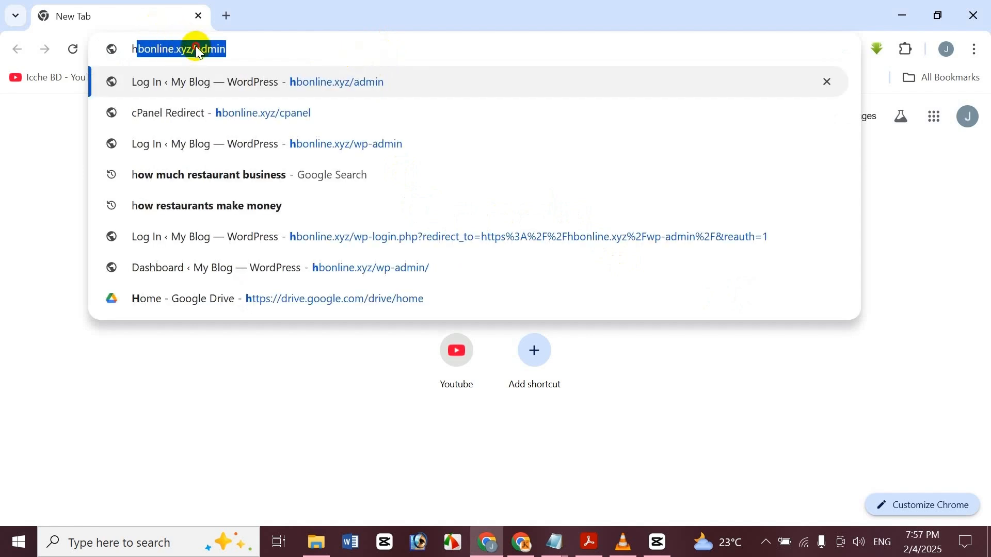
{"action": "left_click", "coordinate": [198, 50]}
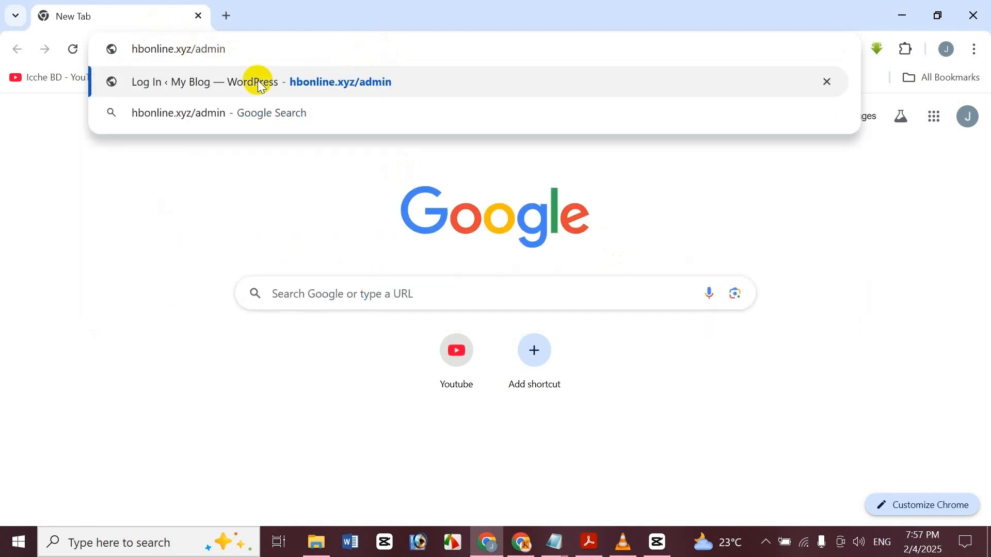
{"action": "type", "text": "wp-"}
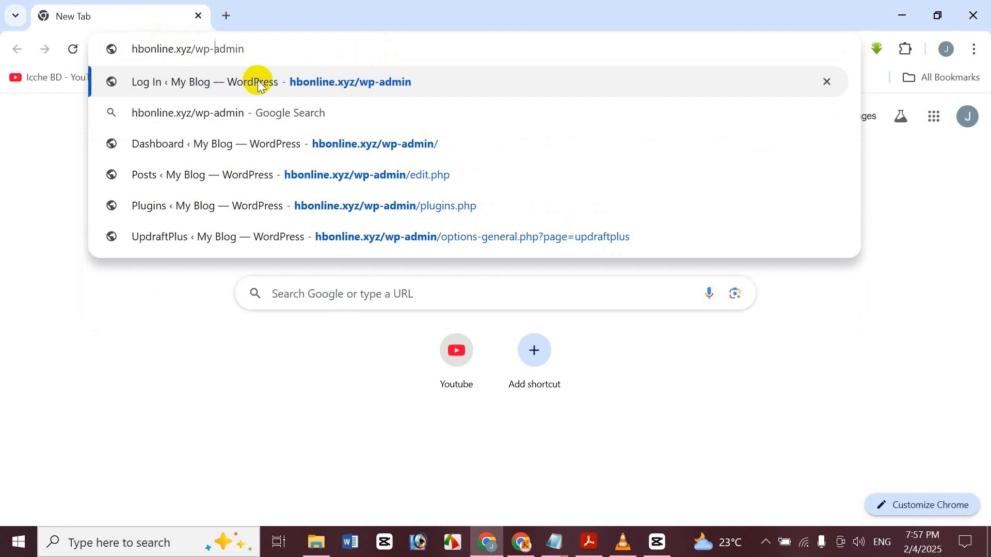
{"action": "left_click", "coordinate": [260, 83]}
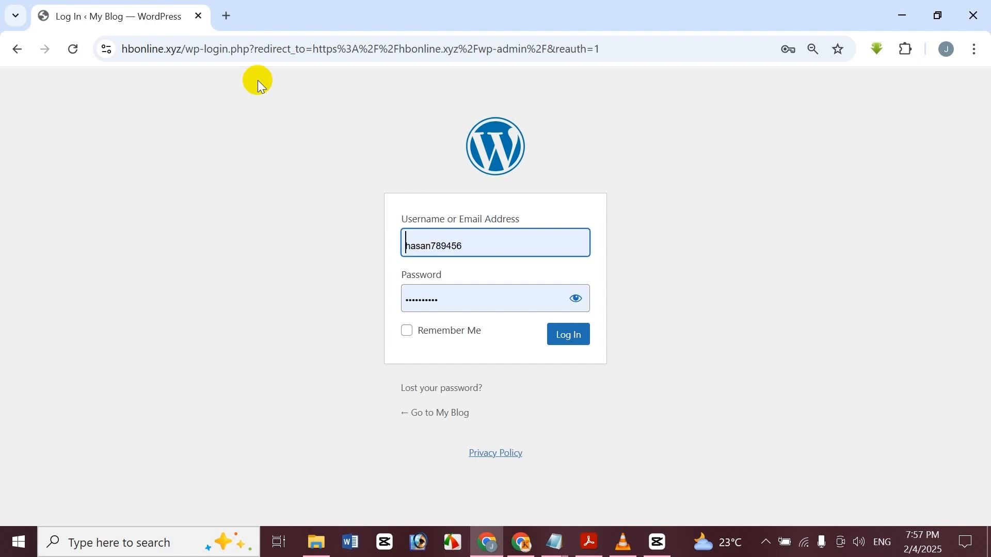
Log in with a different administrator's username and password
{"action": "key", "text": "ctrl+a"}
{"action": "key", "text": "BackSpace"}
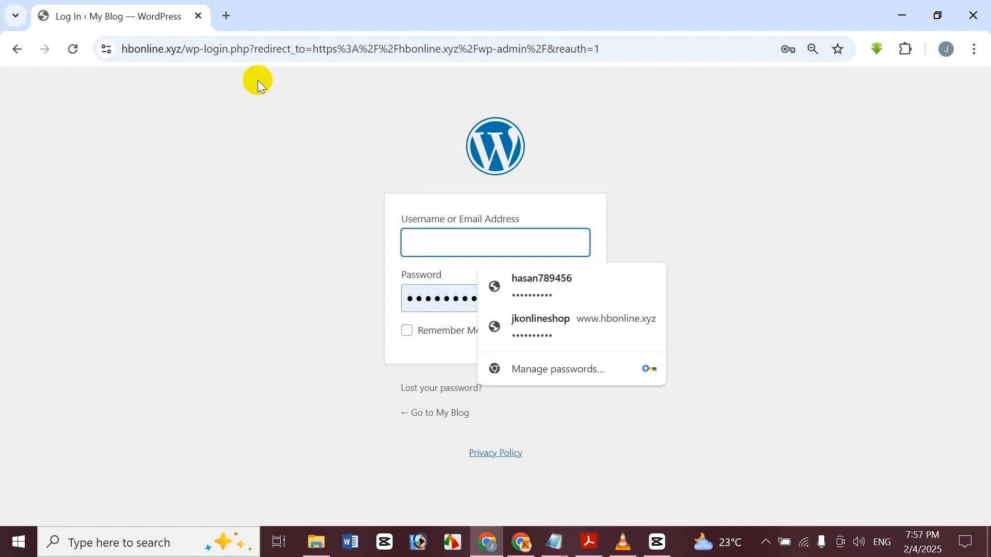
{"action": "type", "text": "icche12345"}
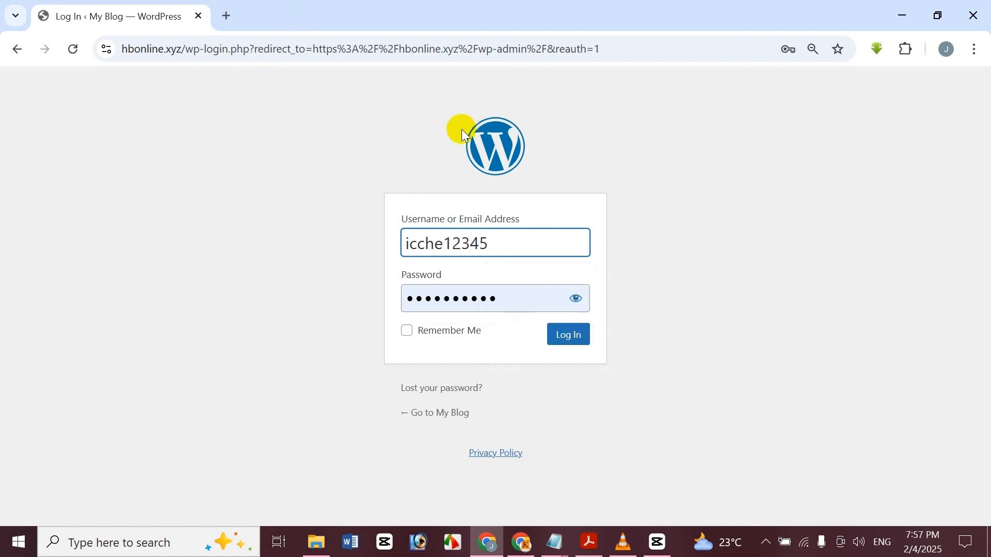
{"action": "double_click", "coordinate": [524, 292]}
{"action": "type", "text": "•••••••"}
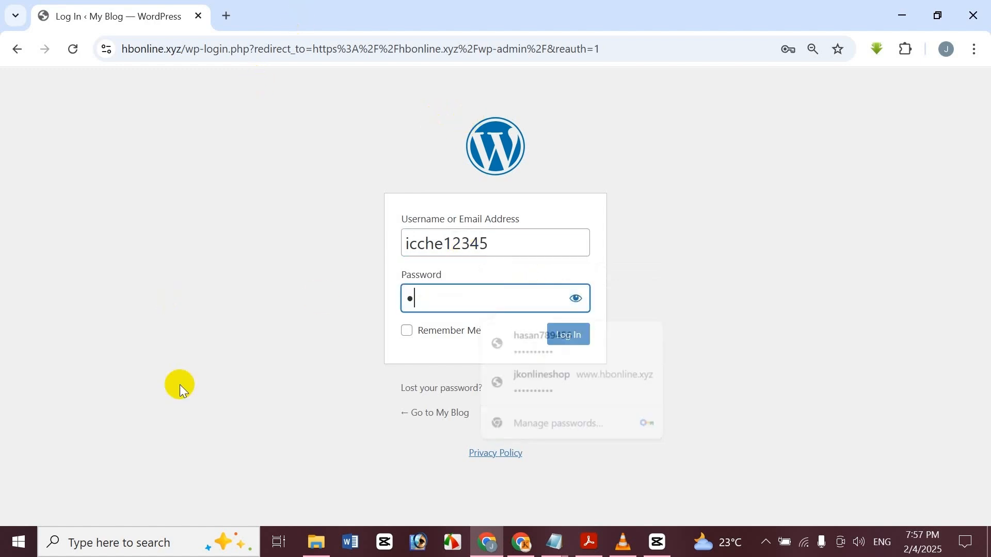
{"action": "type", "text": "••••"}
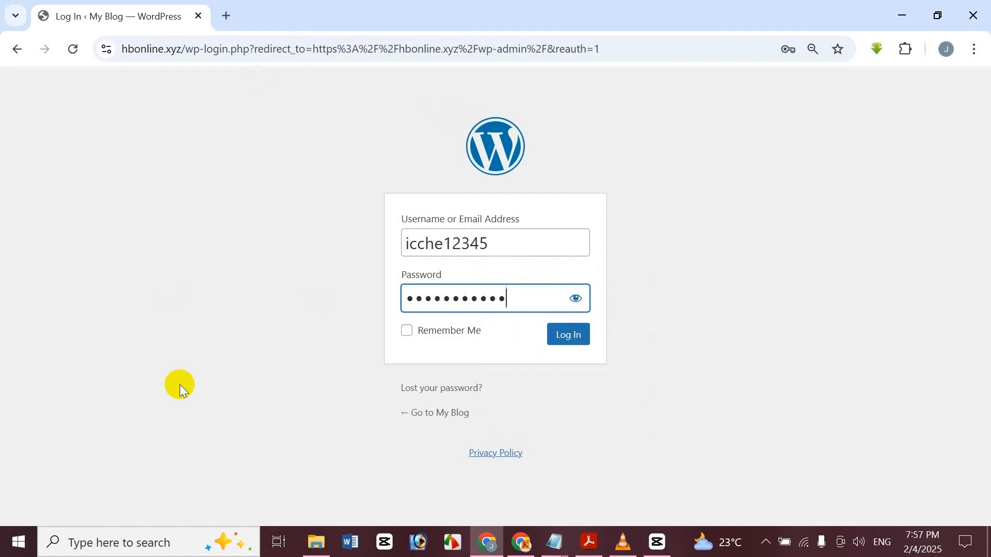
{"action": "key", "text": "ctrl+a"}
{"action": "key", "text": "BackSpace"}
{"action": "type", "text": "••••••••••••"}
{"action": "left_click", "coordinate": [570, 334]}
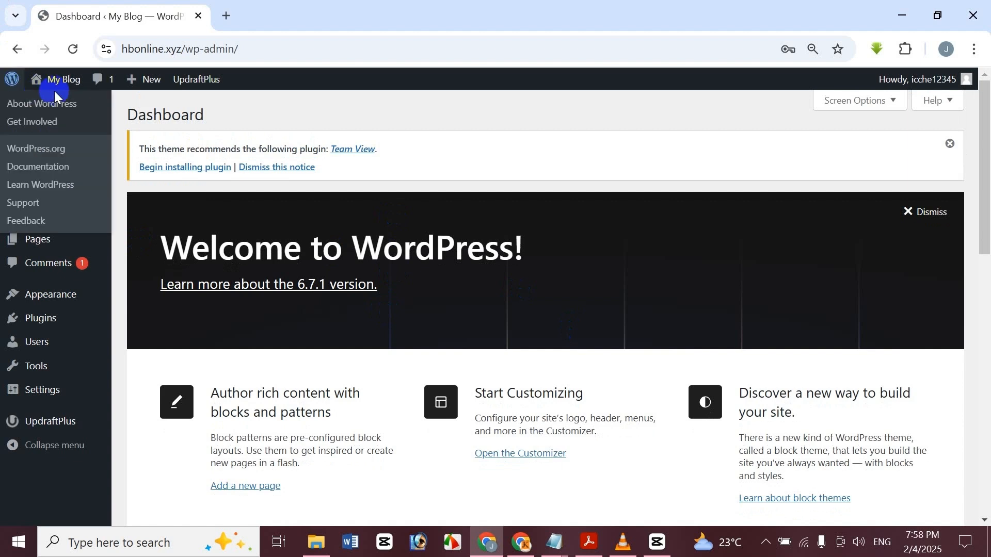
Open the My Blog public site from the admin bar in a new tab
{"action": "right_click", "coordinate": [67, 98]}
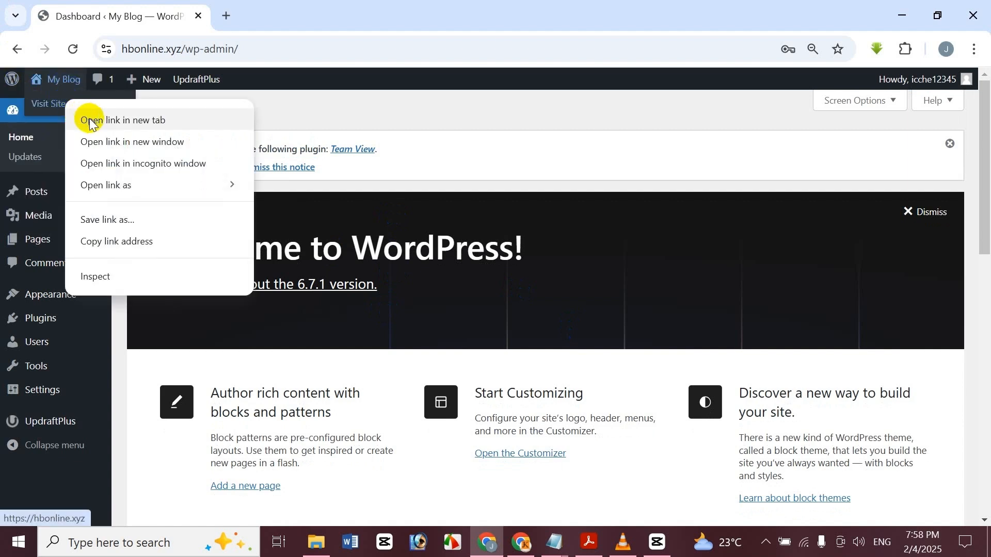
{"action": "left_click", "coordinate": [85, 119]}
Switch to the My Blog tab, scroll through its posts, and return to the top
{"action": "left_click", "coordinate": [288, 6]}
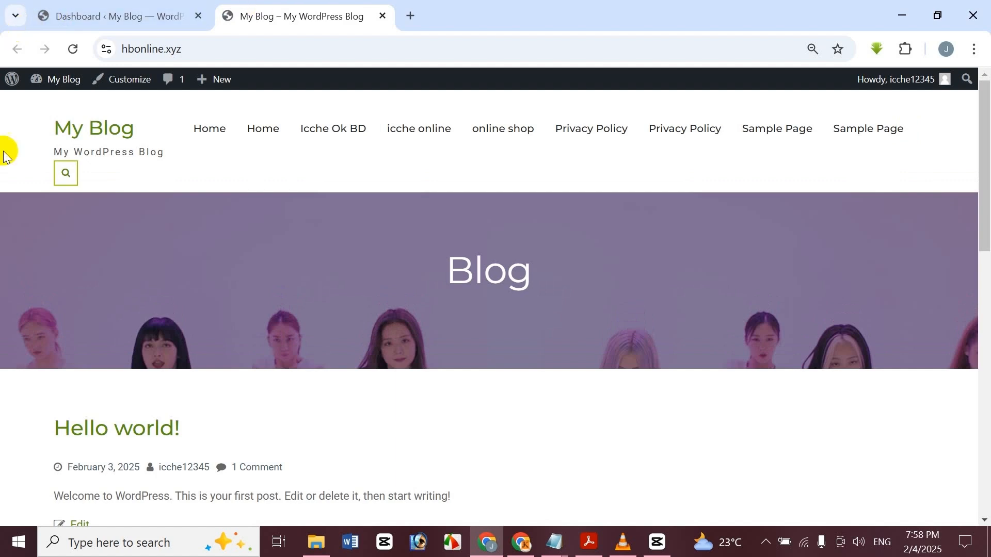
{"action": "scroll", "coordinate": [228, 252], "scroll_direction": "down", "scroll_amount": 14}
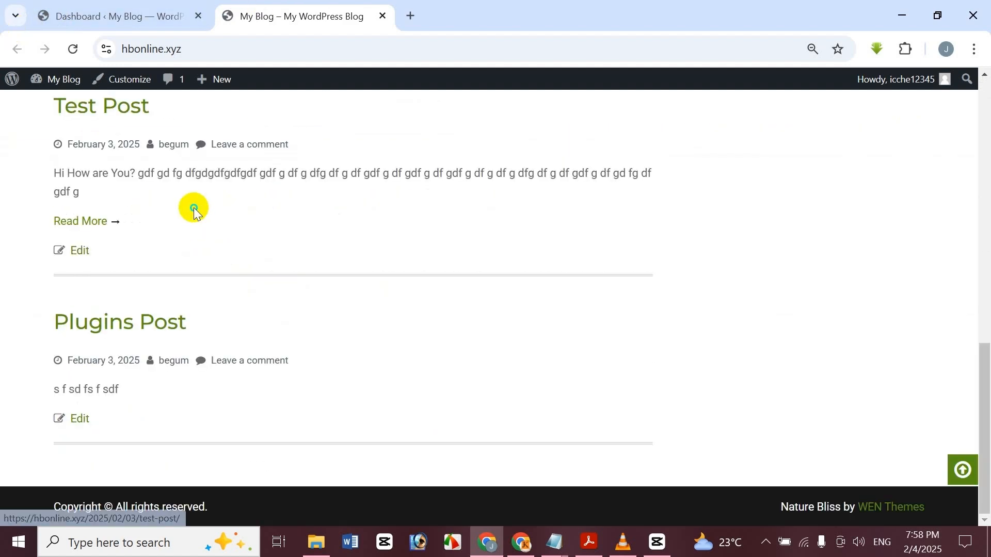
{"action": "right_click", "coordinate": [195, 213]}
{"action": "left_click", "coordinate": [484, 261]}
{"action": "scroll", "coordinate": [392, 228], "scroll_direction": "up", "scroll_amount": 14}
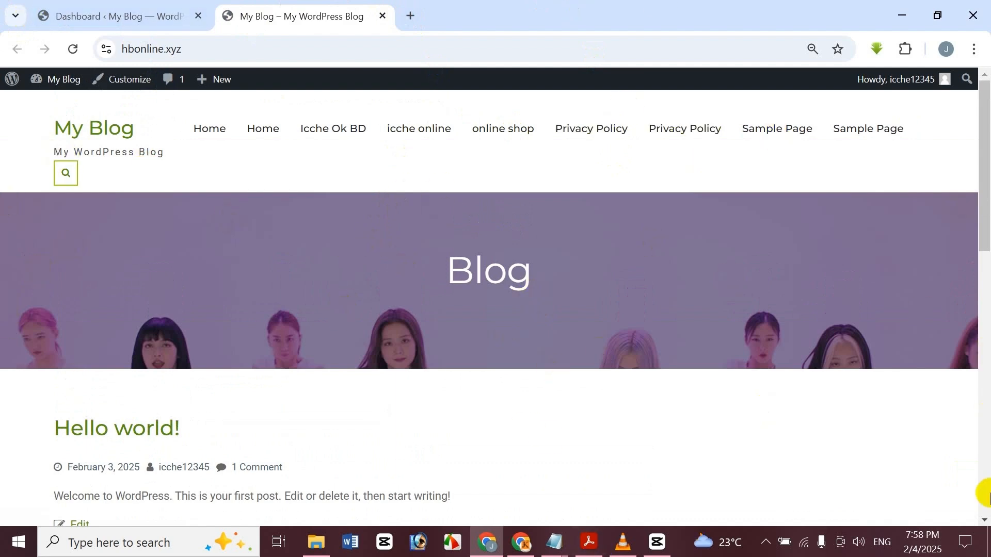
{"action": "left_click", "coordinate": [114, 88]}
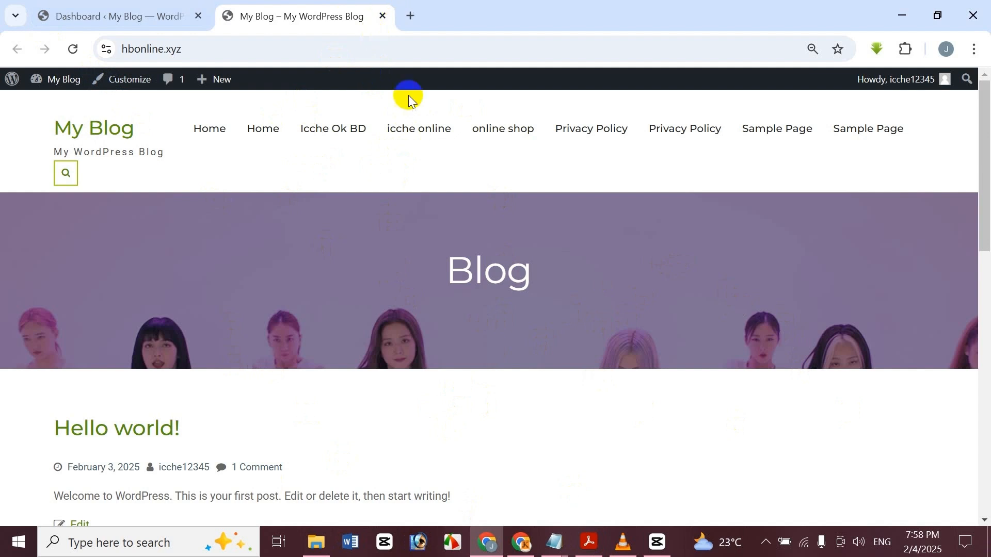
Load hbonline.xyz/cpanel in a new tab to reach the cPanel login page
{"action": "left_click", "coordinate": [410, 14]}
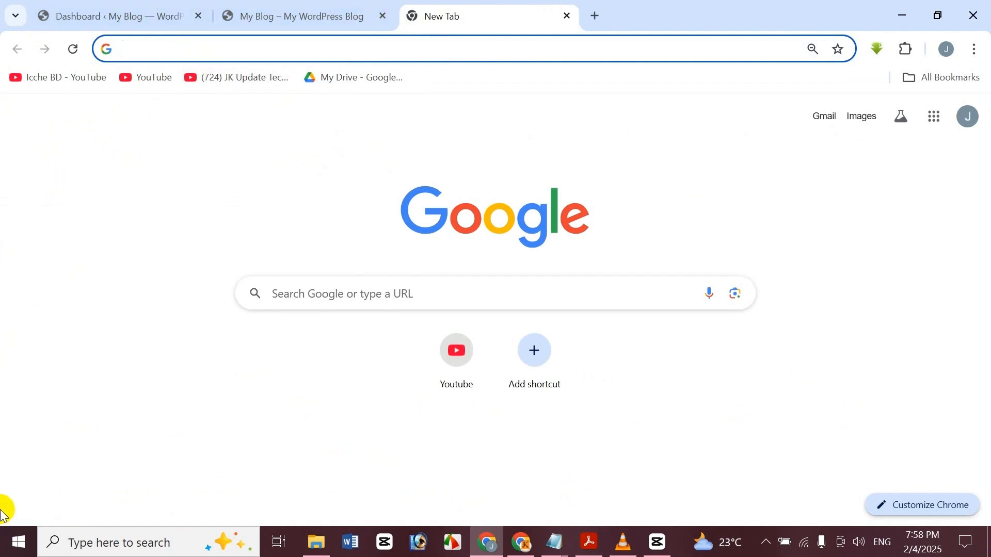
{"action": "type", "text": "hbonline.xyz/admin"}
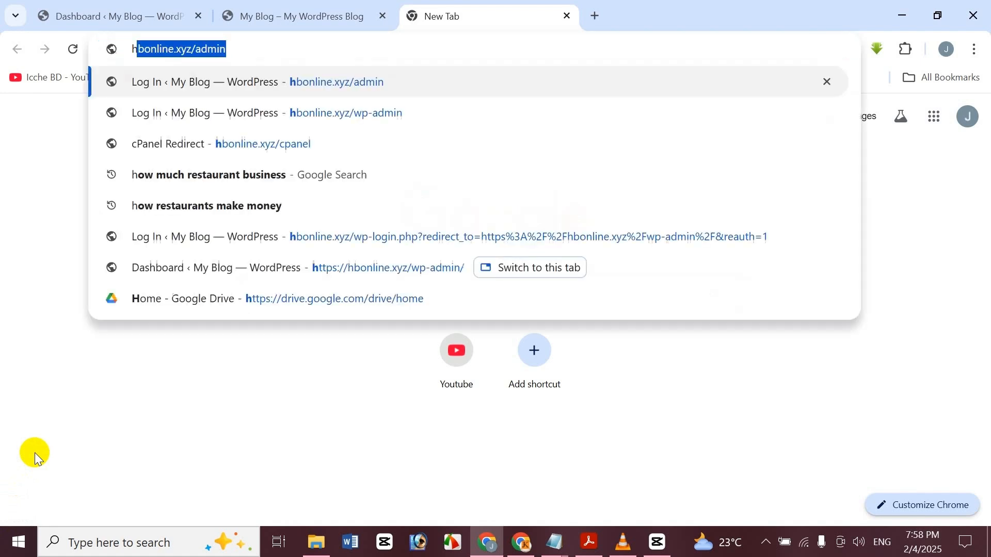
{"action": "left_click", "coordinate": [245, 43]}
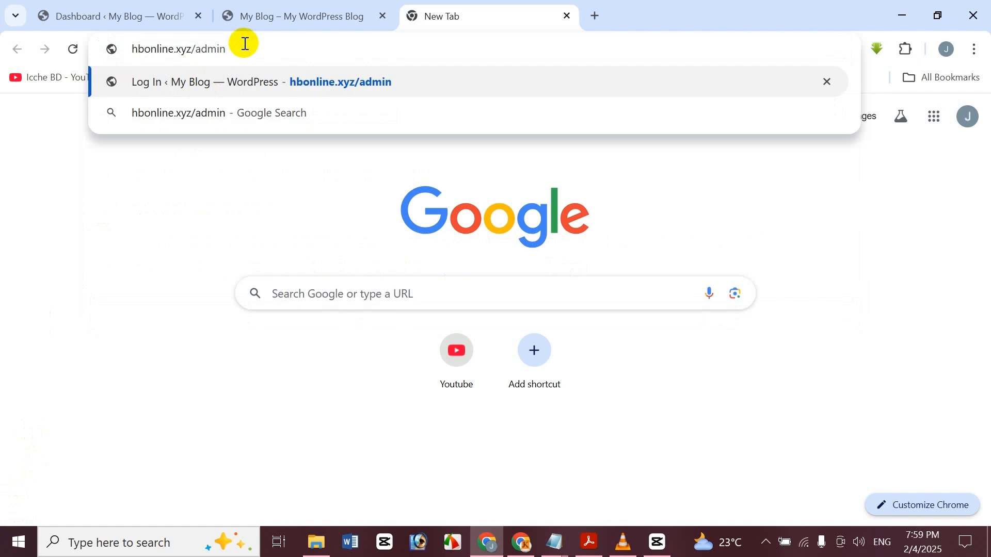
{"action": "key", "text": "BackSpace"}
{"action": "key", "text": "BackSpace"}
{"action": "key", "text": "BackSpace"}
{"action": "key", "text": "BackSpace"}
{"action": "key", "text": "BackSpace"}
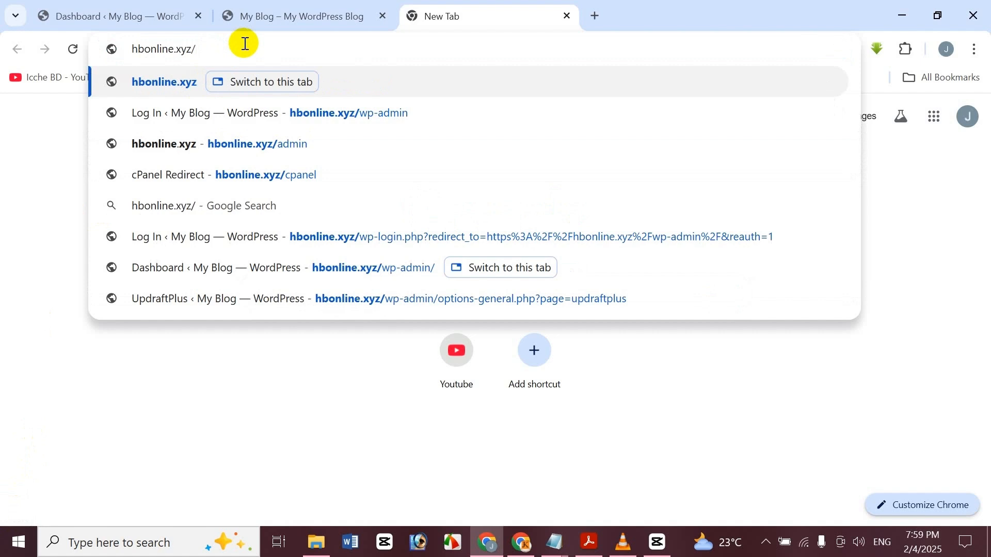
{"action": "type", "text": "c"}
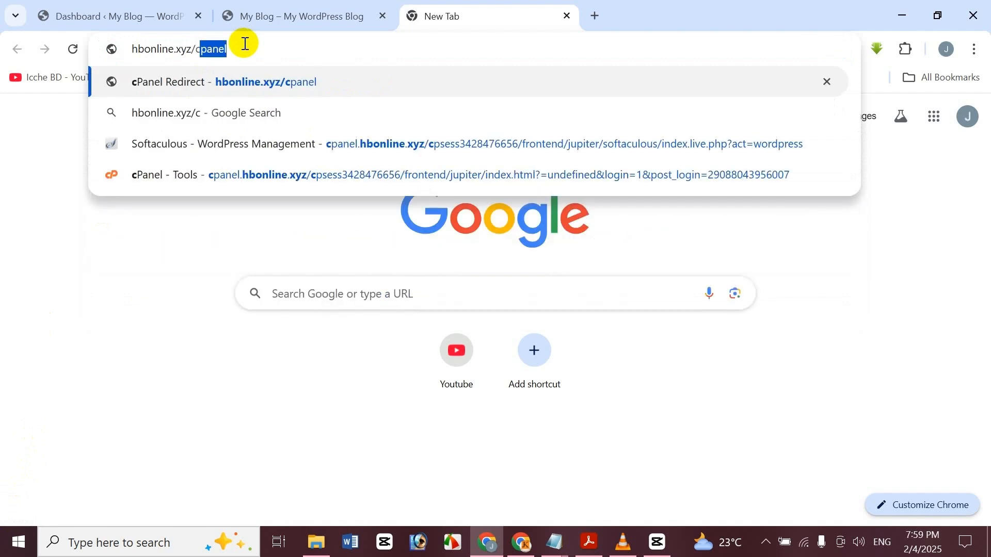
{"action": "type", "text": "panel"}
{"action": "key", "text": "Return"}
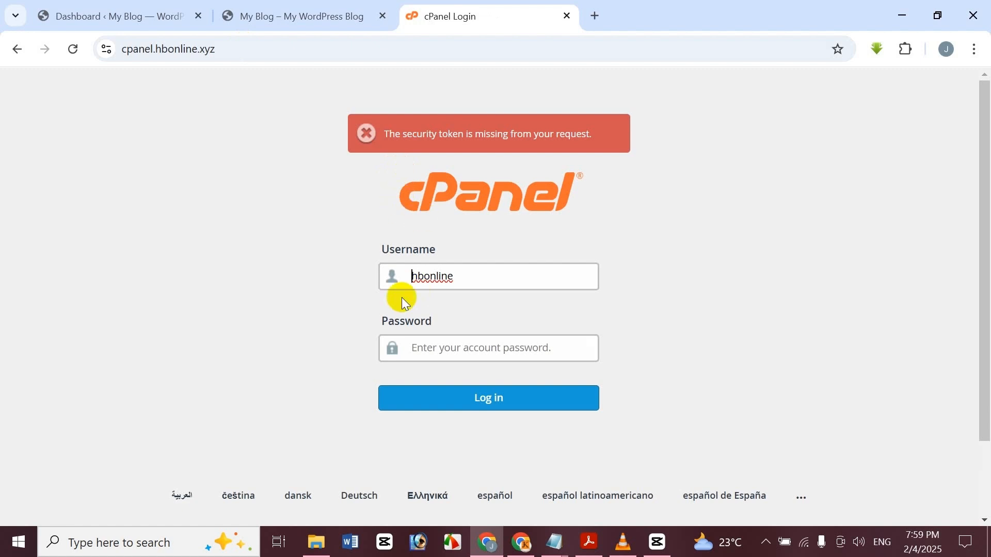
Sign in to cPanel using the saved hosting username and password
{"action": "left_click", "coordinate": [481, 275]}
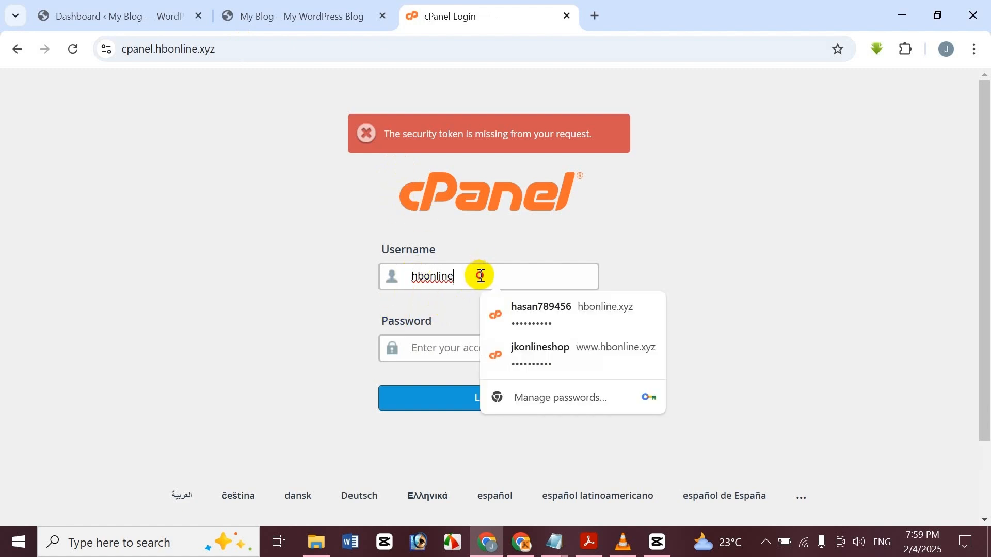
{"action": "left_click_drag", "start_coordinate": [480, 276], "coordinate": [401, 285]}
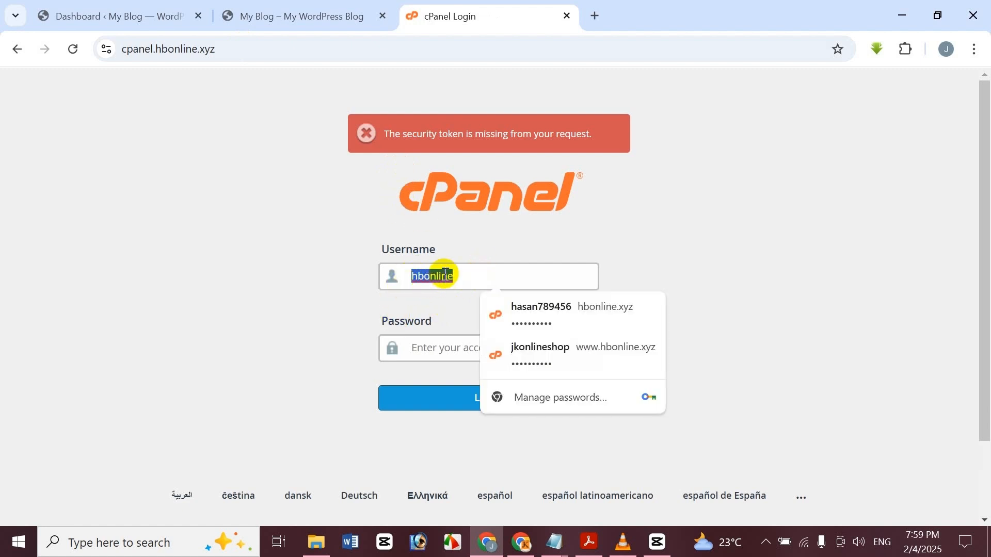
{"action": "type", "text": "hb"}
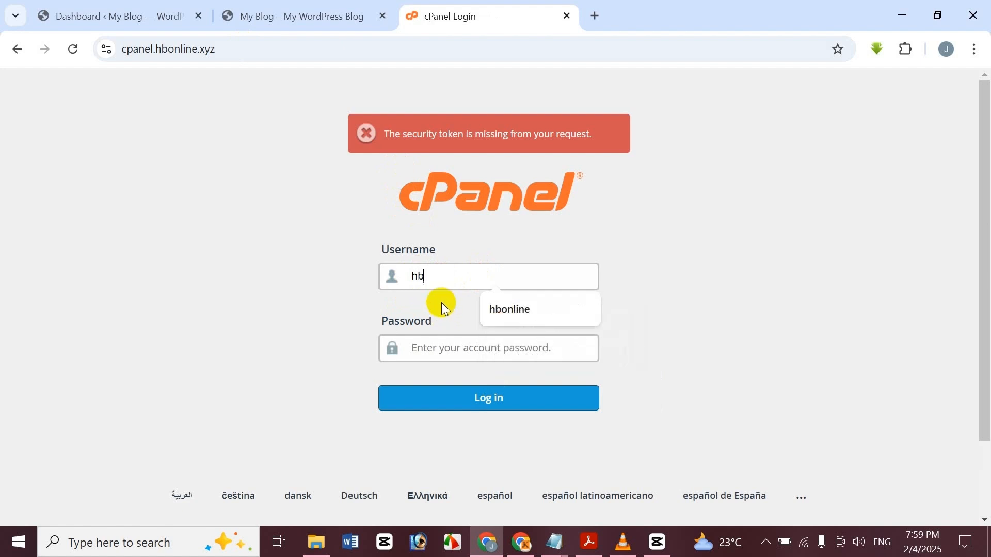
{"action": "left_click", "coordinate": [512, 314]}
{"action": "left_click", "coordinate": [486, 357]}
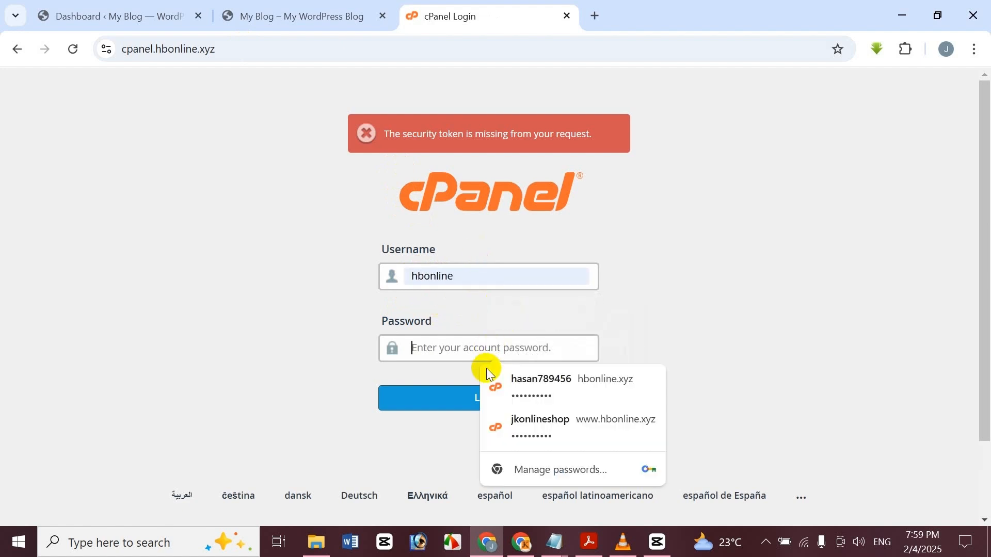
{"action": "key", "text": "ctrl+v"}
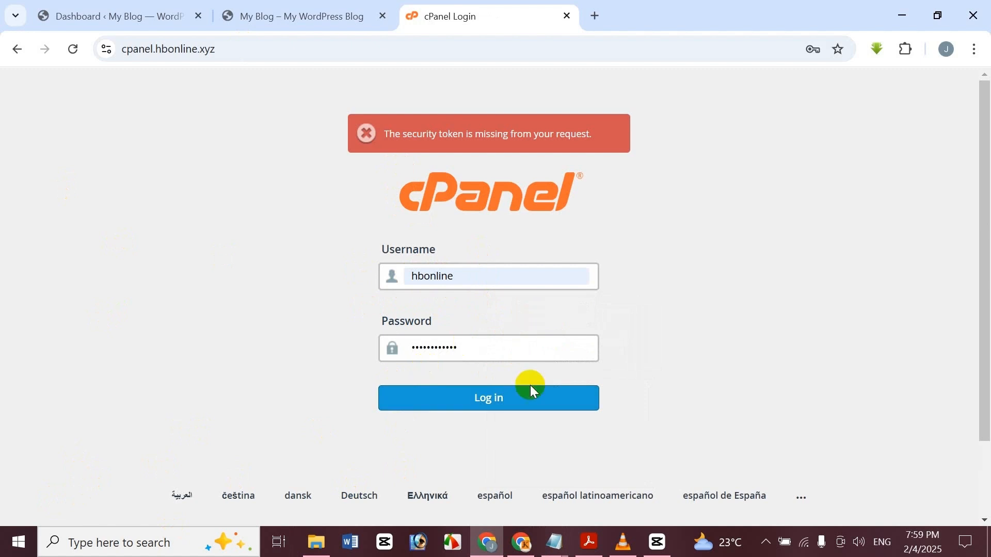
{"action": "left_click", "coordinate": [485, 398]}
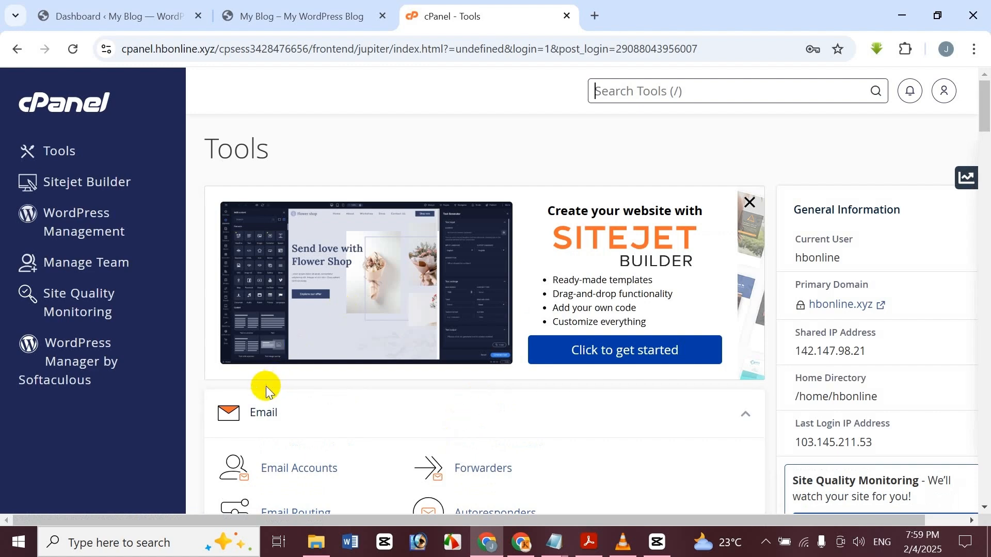
{"action": "left_click", "coordinate": [93, 361]}
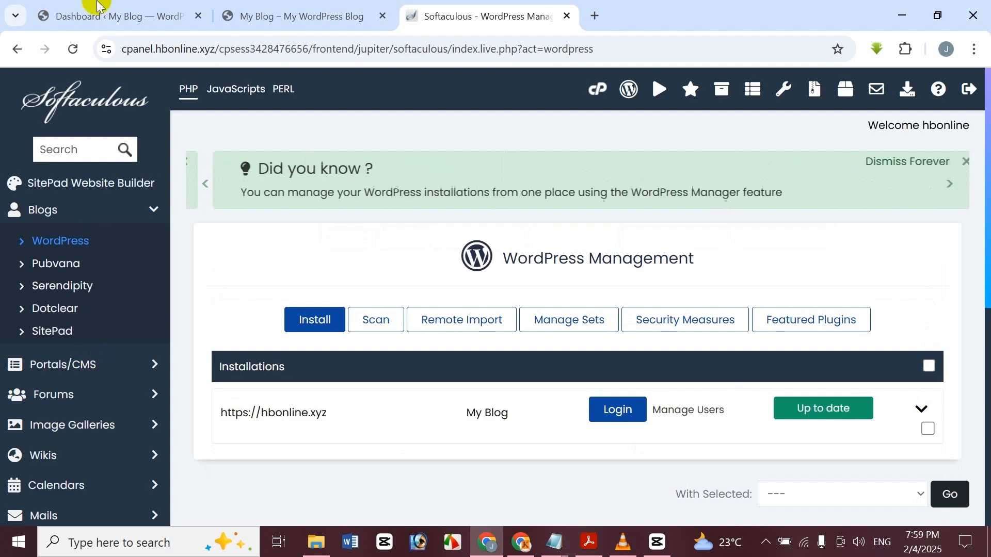
{"action": "scroll", "coordinate": [801, 241], "scroll_direction": "down", "scroll_amount": 2}
{"action": "scroll", "coordinate": [801, 241], "scroll_direction": "down", "scroll_amount": 1}
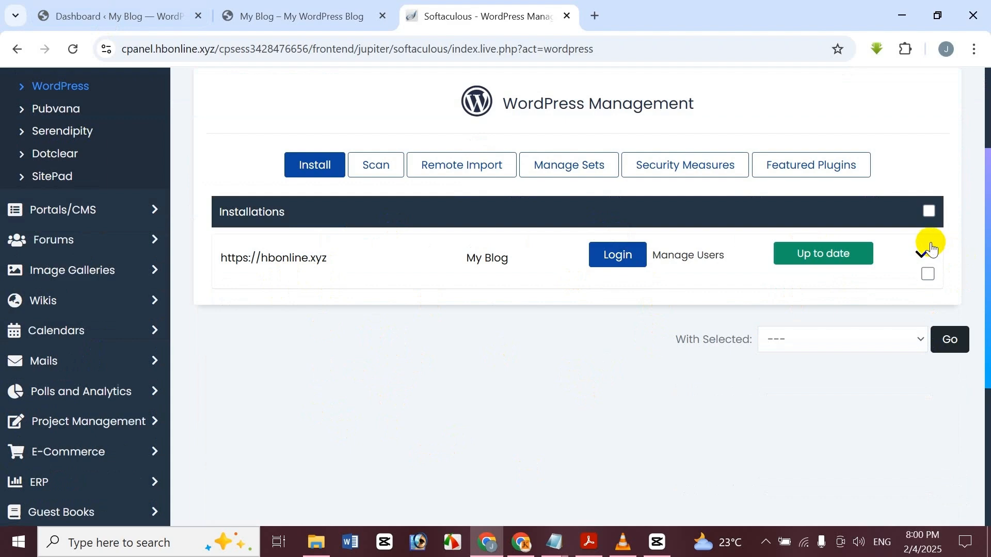
{"action": "scroll", "coordinate": [451, 272], "scroll_direction": "up", "scroll_amount": 1}
{"action": "scroll", "coordinate": [451, 271], "scroll_direction": "up", "scroll_amount": 2}
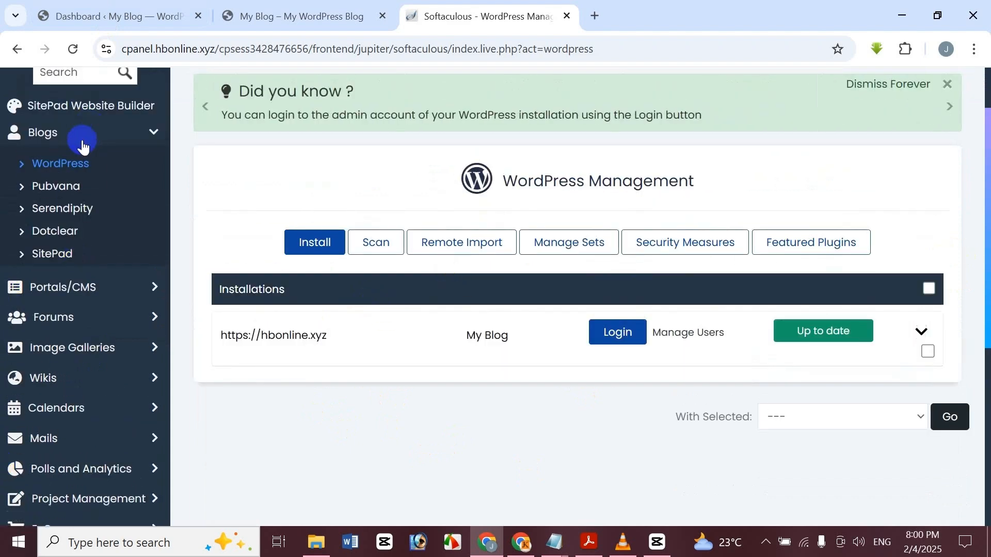
{"action": "left_click", "coordinate": [84, 164]}
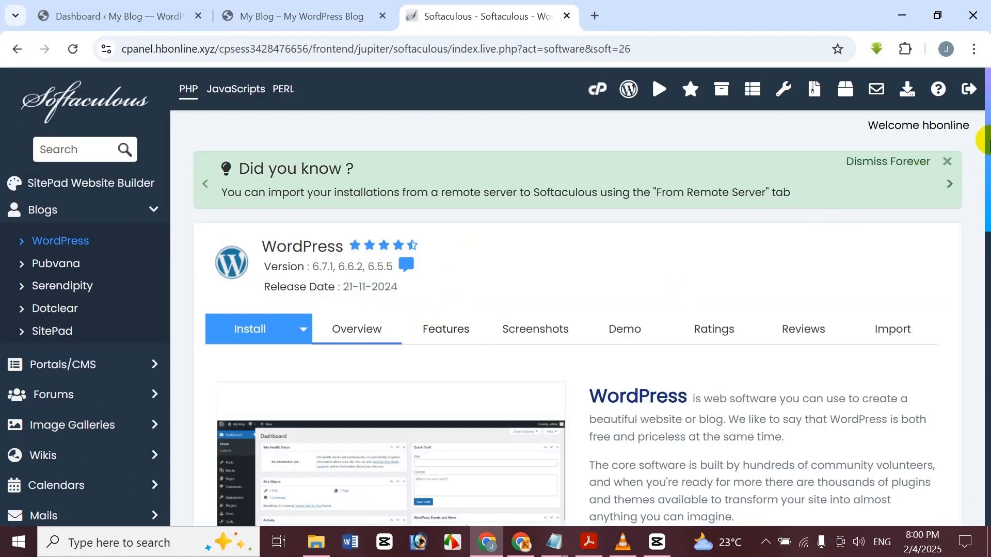
{"action": "left_click_drag", "start_coordinate": [986, 133], "coordinate": [982, 380]}
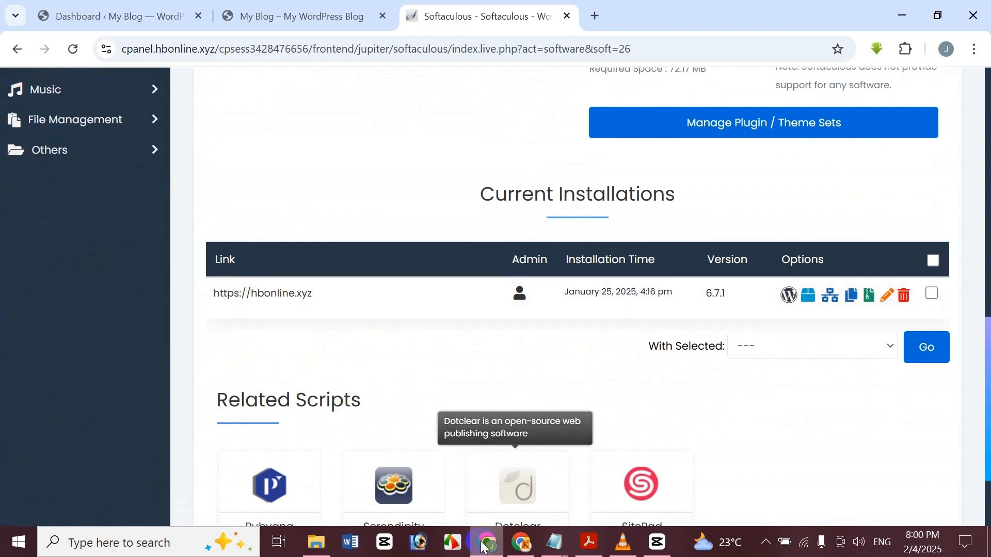
{"action": "mouse_move", "coordinate": [487, 542]}
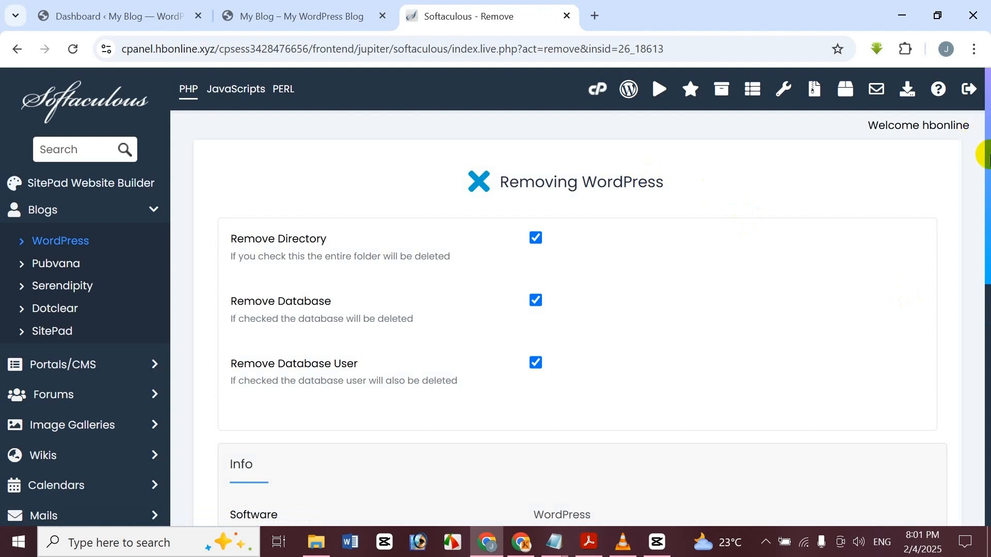
Run Remove Installation and confirm the irreversible deletion of the hbonline.xyz WordPress install
{"action": "scroll", "coordinate": [982, 215], "scroll_direction": "down", "scroll_amount": 6}
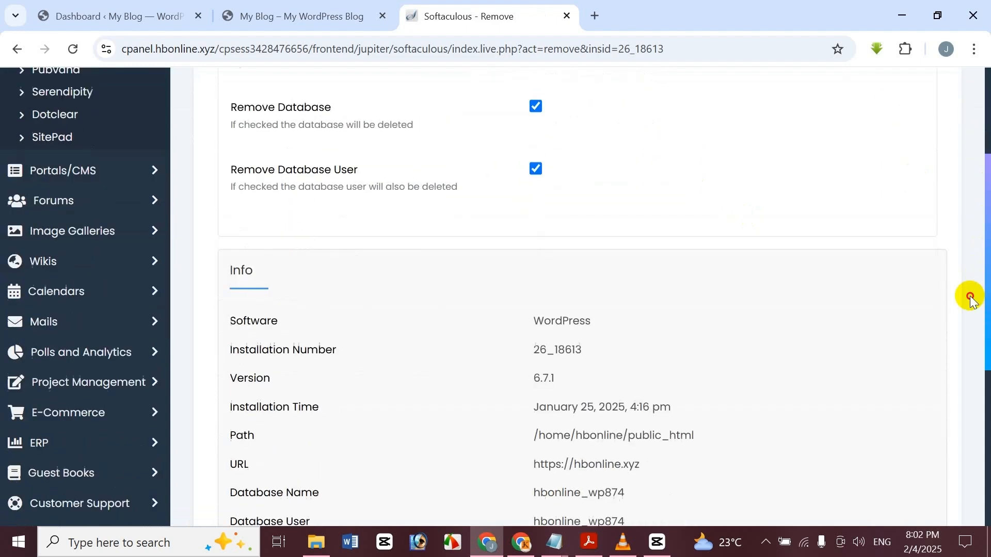
{"action": "scroll", "coordinate": [953, 374], "scroll_direction": "down", "scroll_amount": 3}
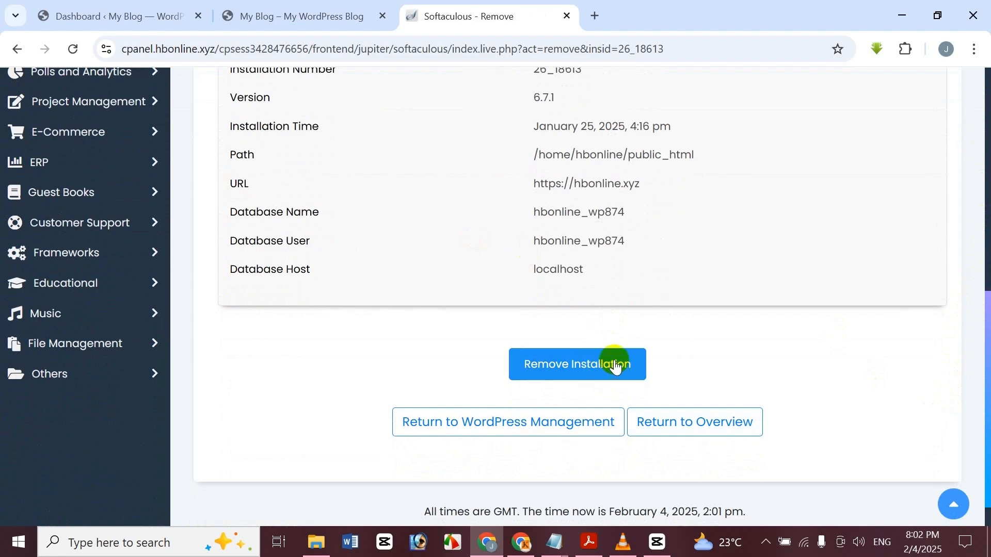
{"action": "left_click", "coordinate": [575, 364]}
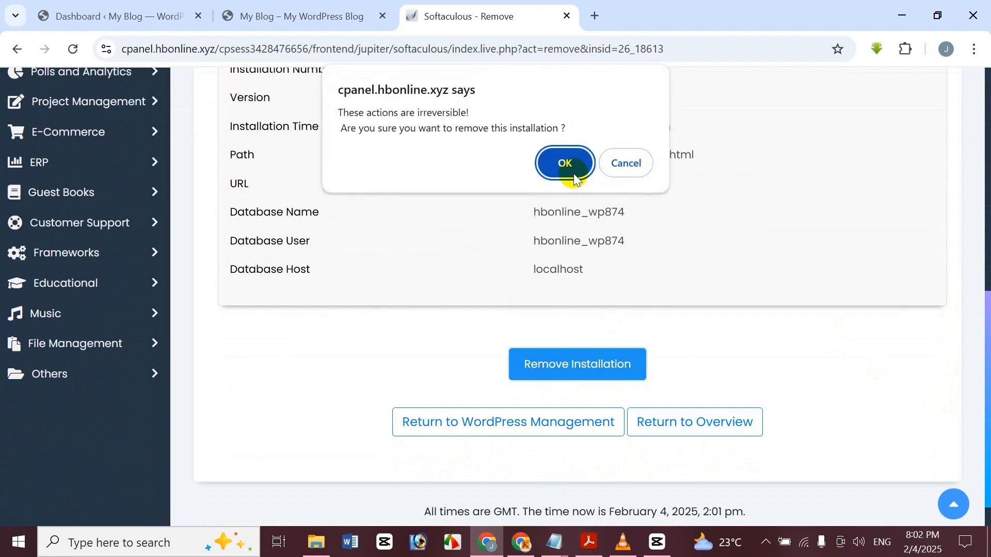
{"action": "left_click", "coordinate": [574, 172]}
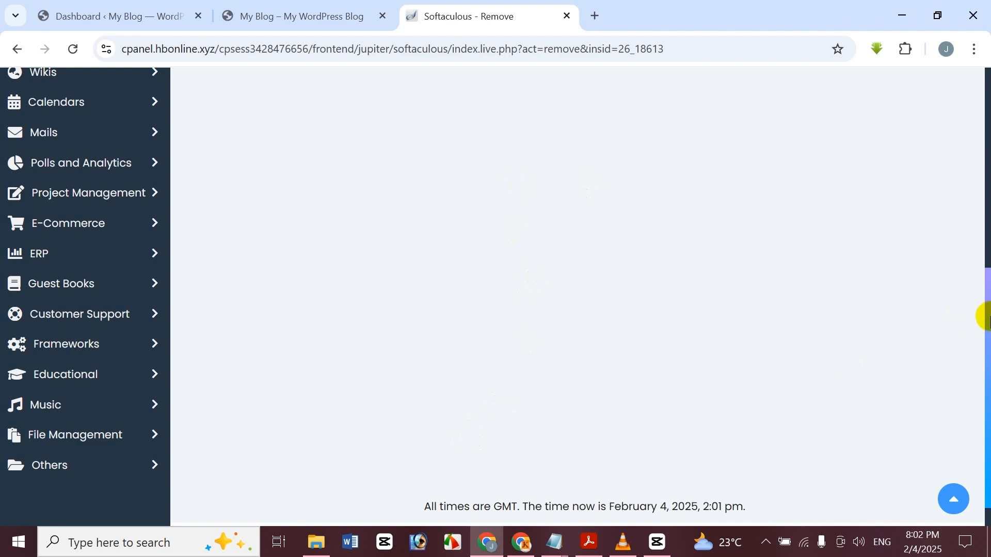
{"action": "left_click_drag", "start_coordinate": [988, 317], "coordinate": [986, 116]}
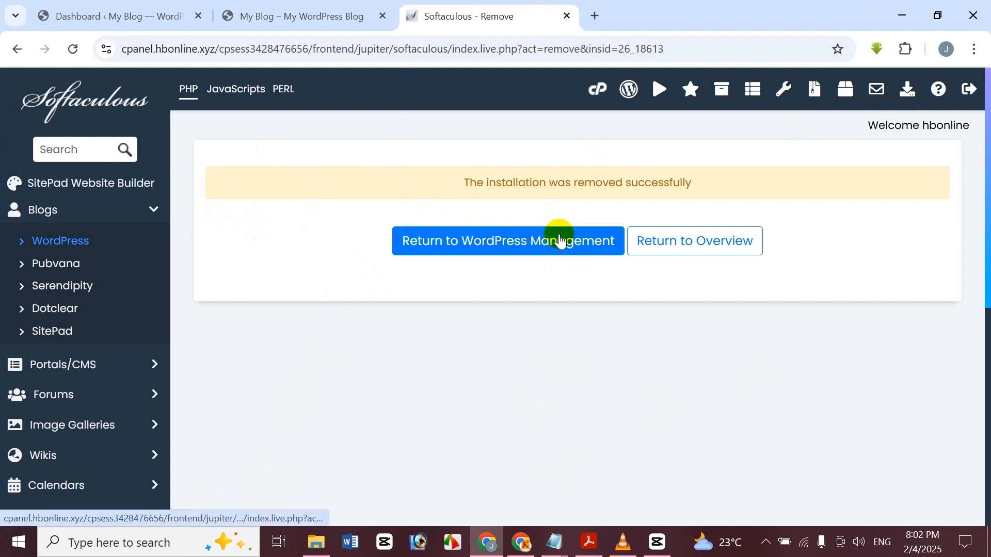
Reload the My Blog tab, which now shows an Index of / listing only error_log
{"action": "left_click", "coordinate": [326, 6]}
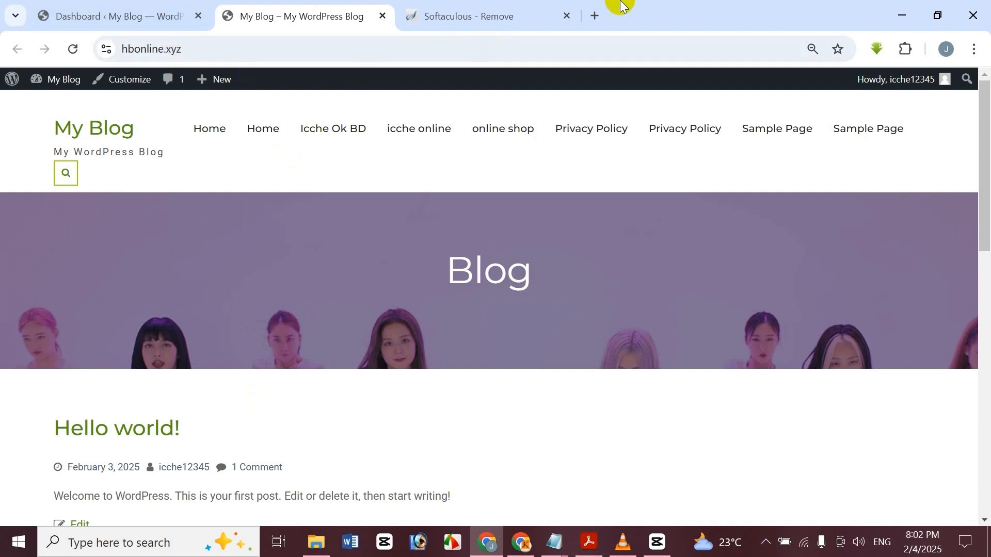
{"action": "left_click", "coordinate": [75, 49]}
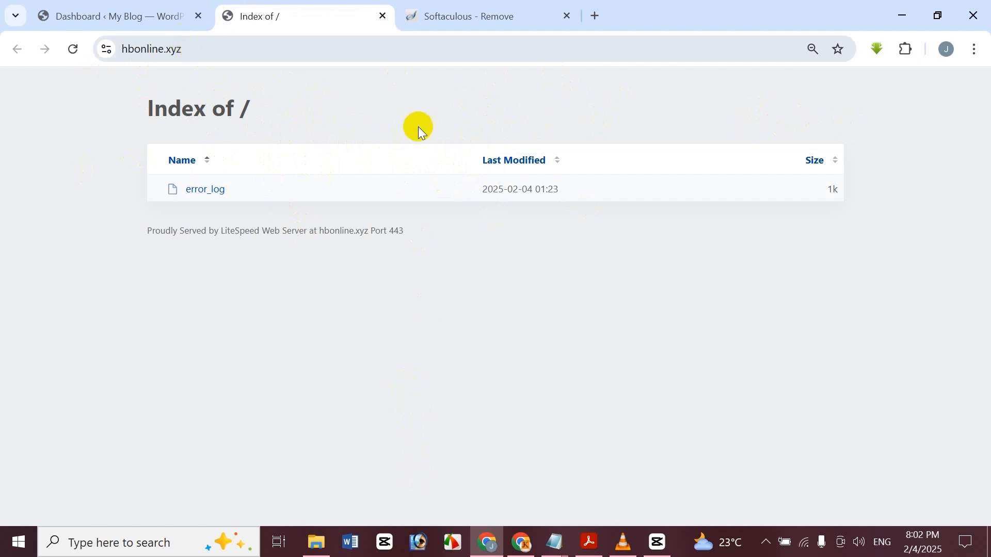
Load hbonline.xyz/ in a new tab, then go back to the Softaculous removal confirmation
{"action": "left_click", "coordinate": [597, 12]}
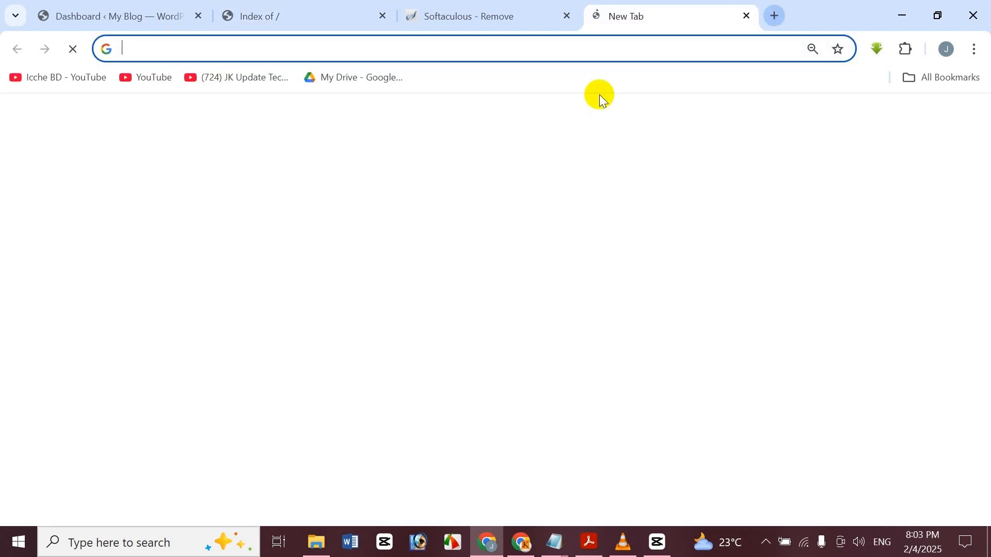
{"action": "type", "text": "h"}
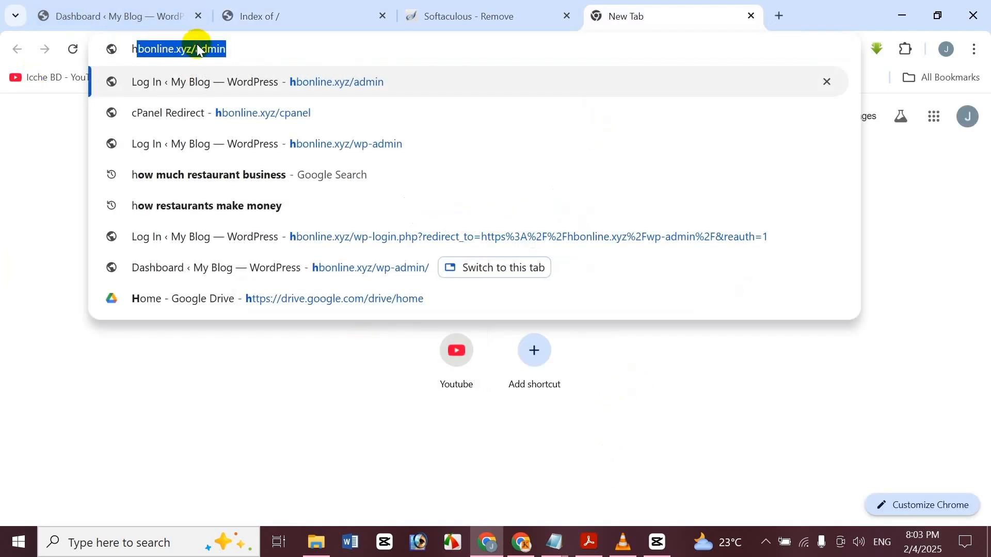
{"action": "type", "text": "bonline.xyz/"}
{"action": "key", "text": "BackSpace"}
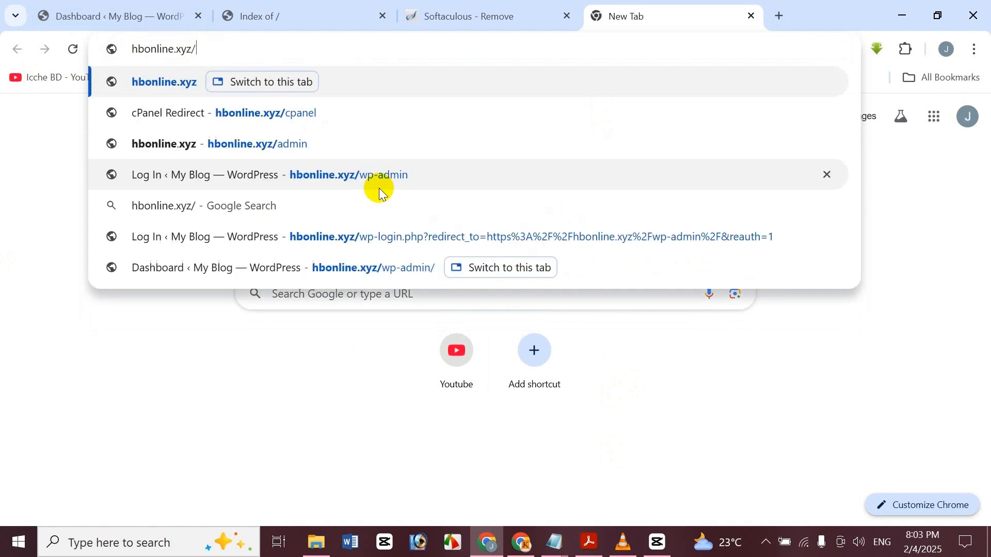
{"action": "key", "text": "Return"}
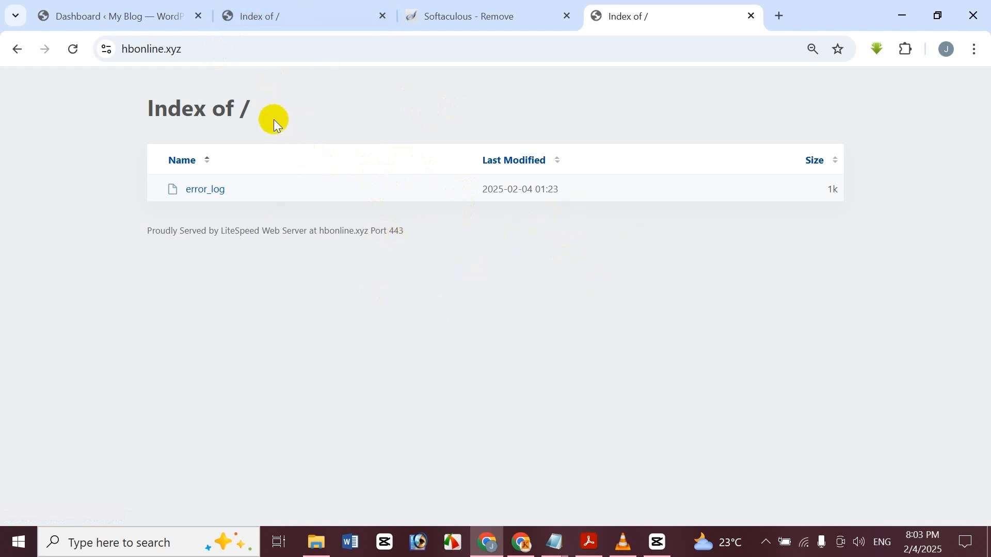
{"action": "left_click", "coordinate": [443, 9]}
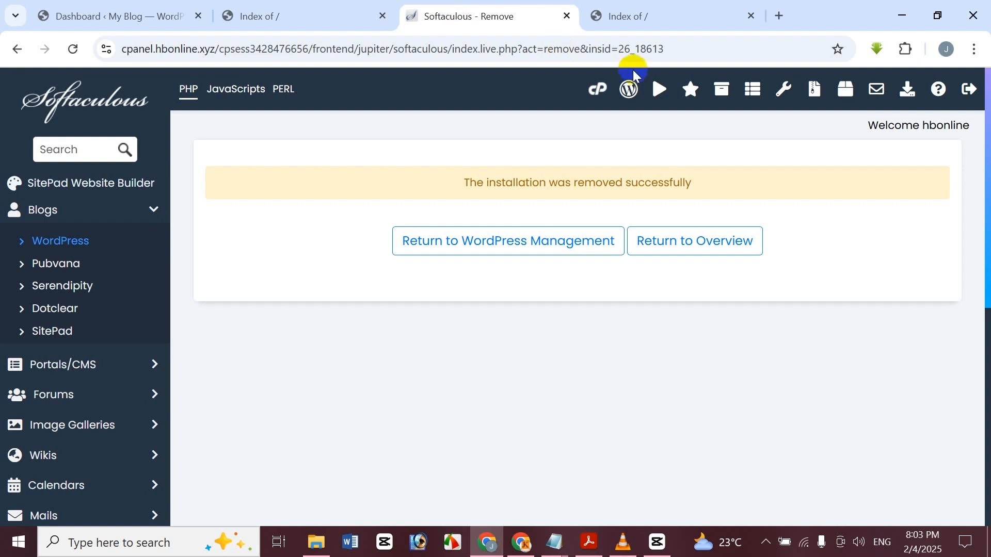
{"action": "mouse_move", "coordinate": [591, 555]}
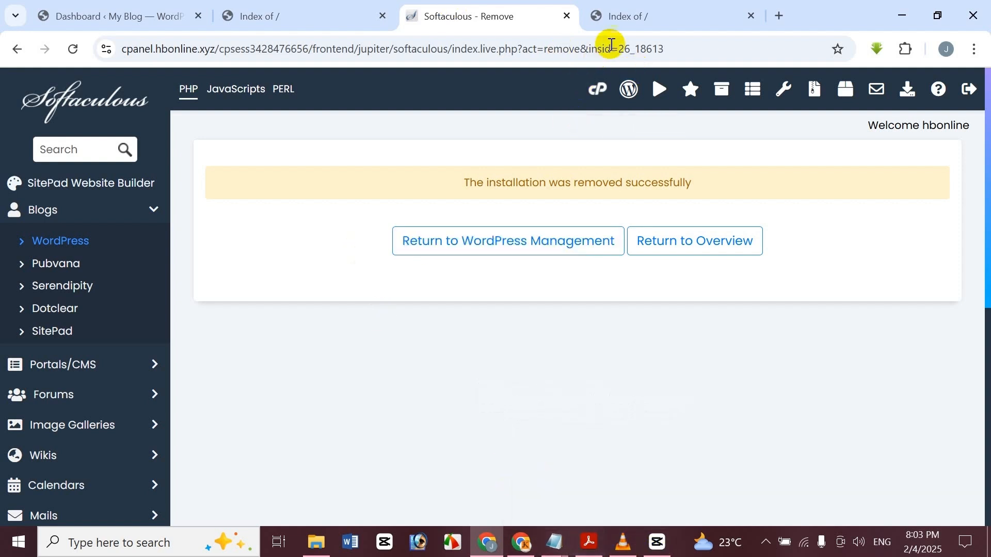
Check the empty hbonline.xyz 'Index of /' tab, then bring up the 'WordPress Bangla Tutorial Part 34' PDF
{"action": "left_click", "coordinate": [624, 7]}
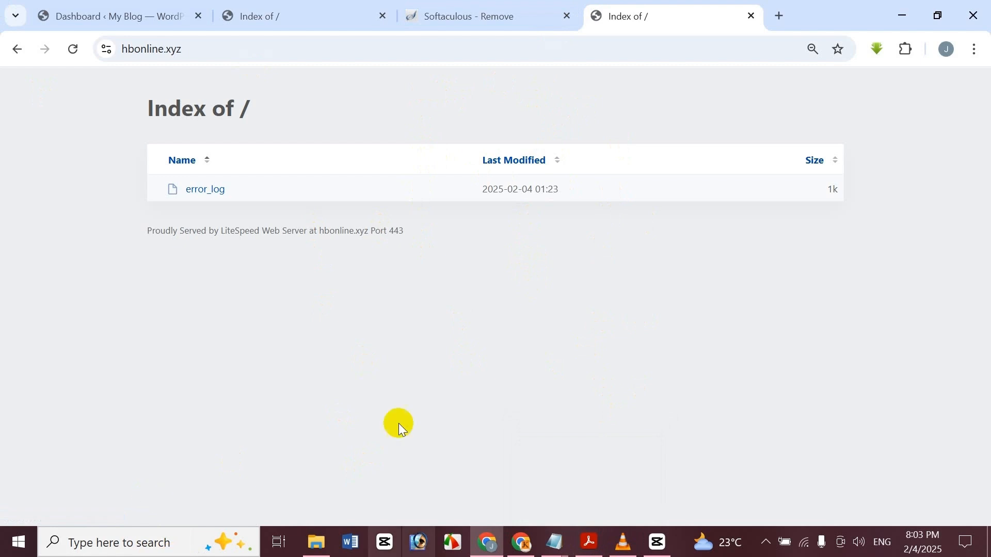
{"action": "mouse_move", "coordinate": [597, 550]}
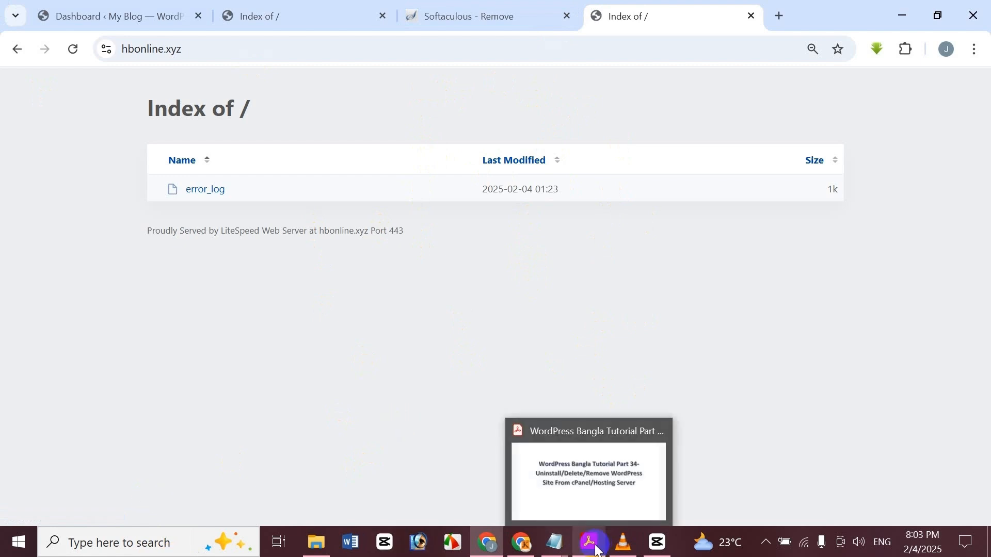
{"action": "left_click", "coordinate": [590, 459]}
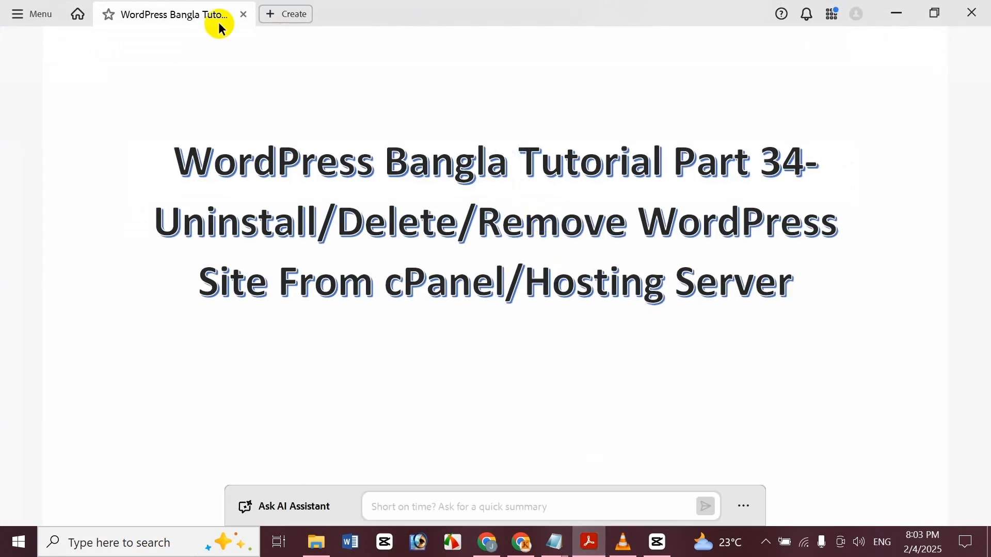